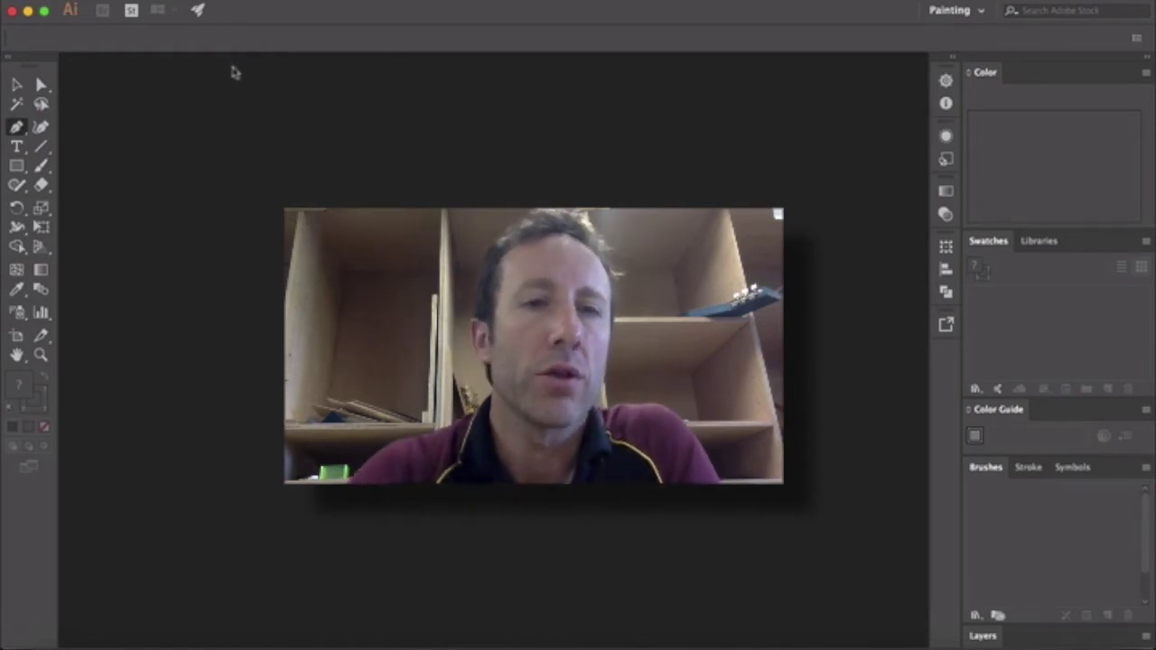
Open the File menu on the empty Illustrator workspace
left_click(145, 4)
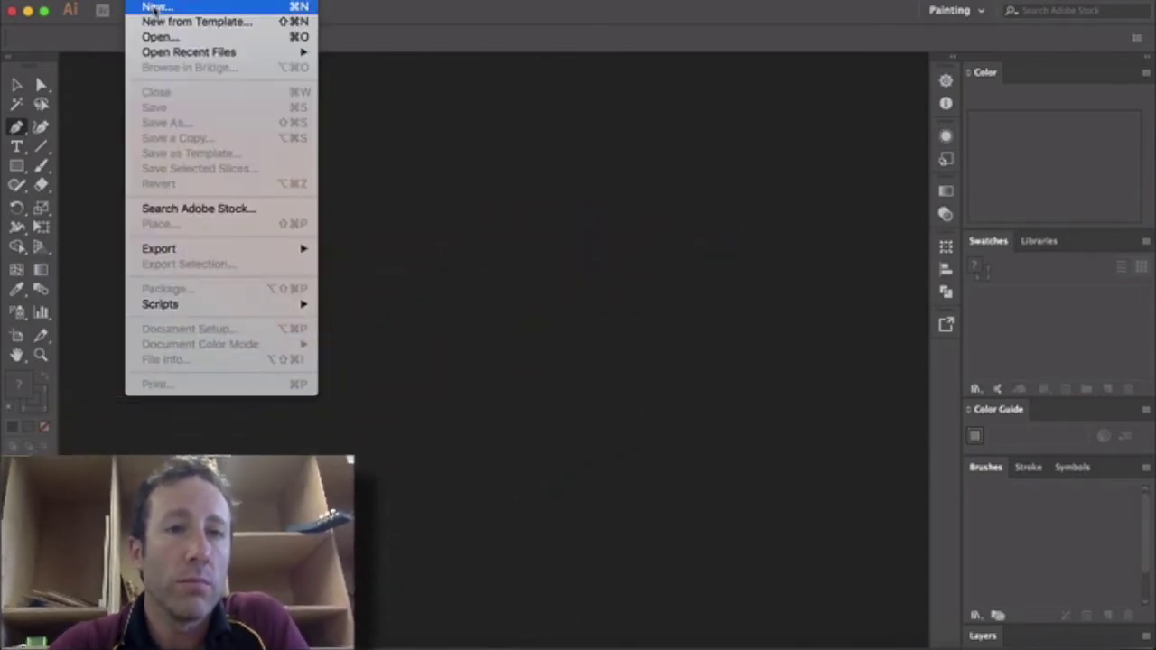
Create a new 200 × 200 mm Print document, Untitled-4
key("Escape")
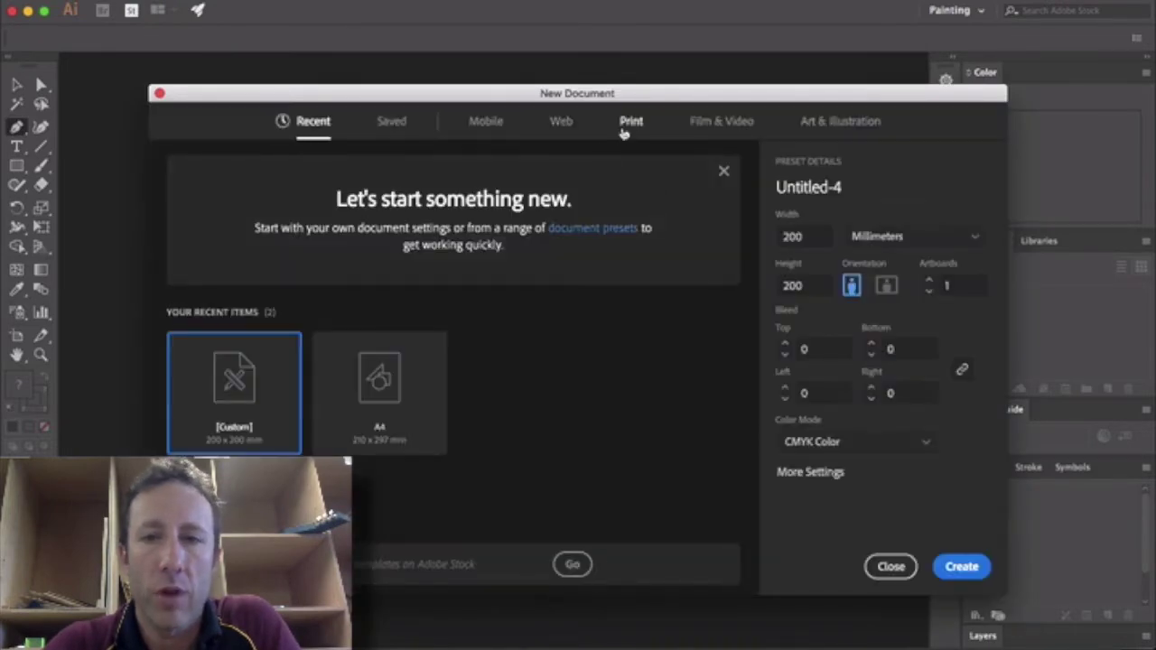
left_click(622, 133)
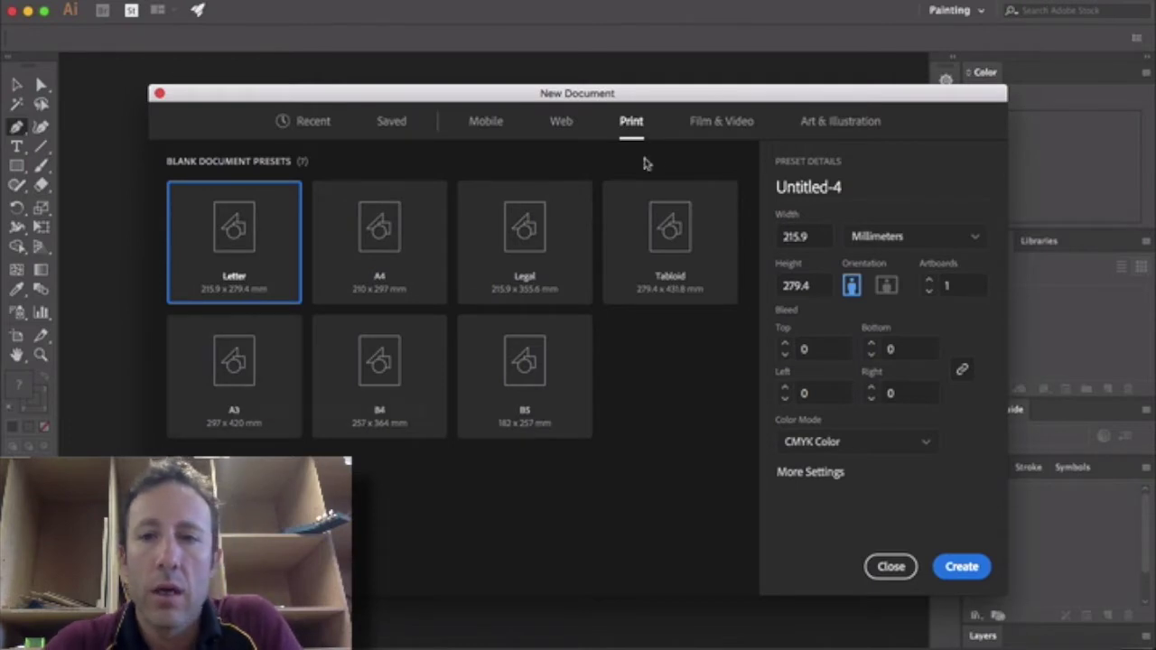
left_click(712, 125)
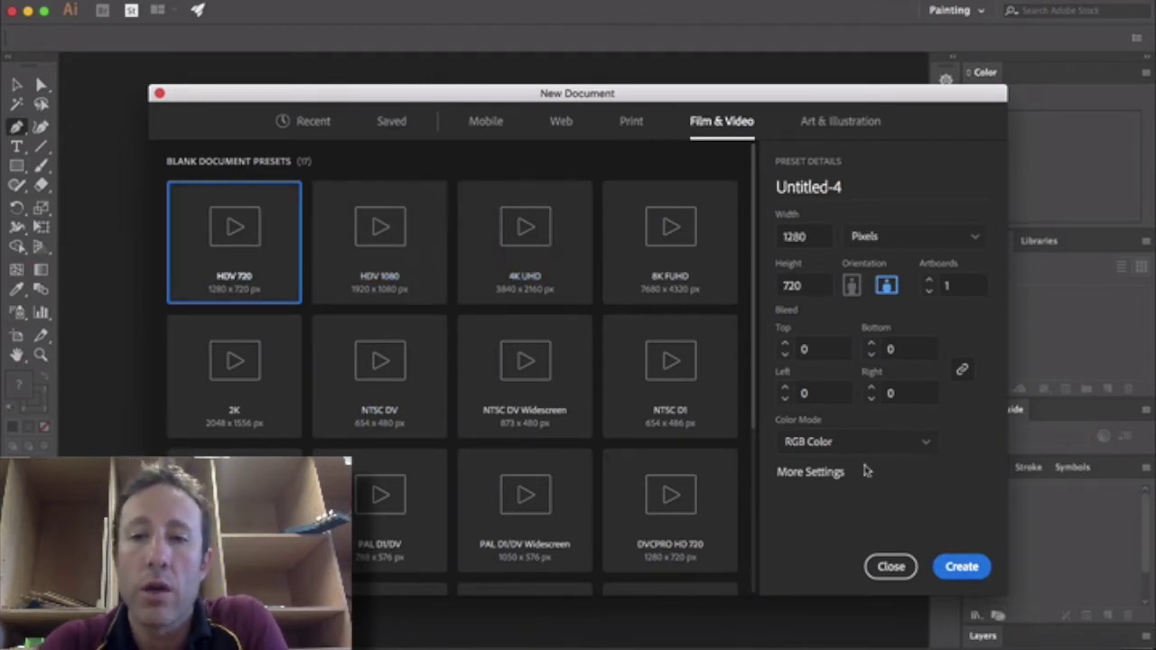
left_click(629, 122)
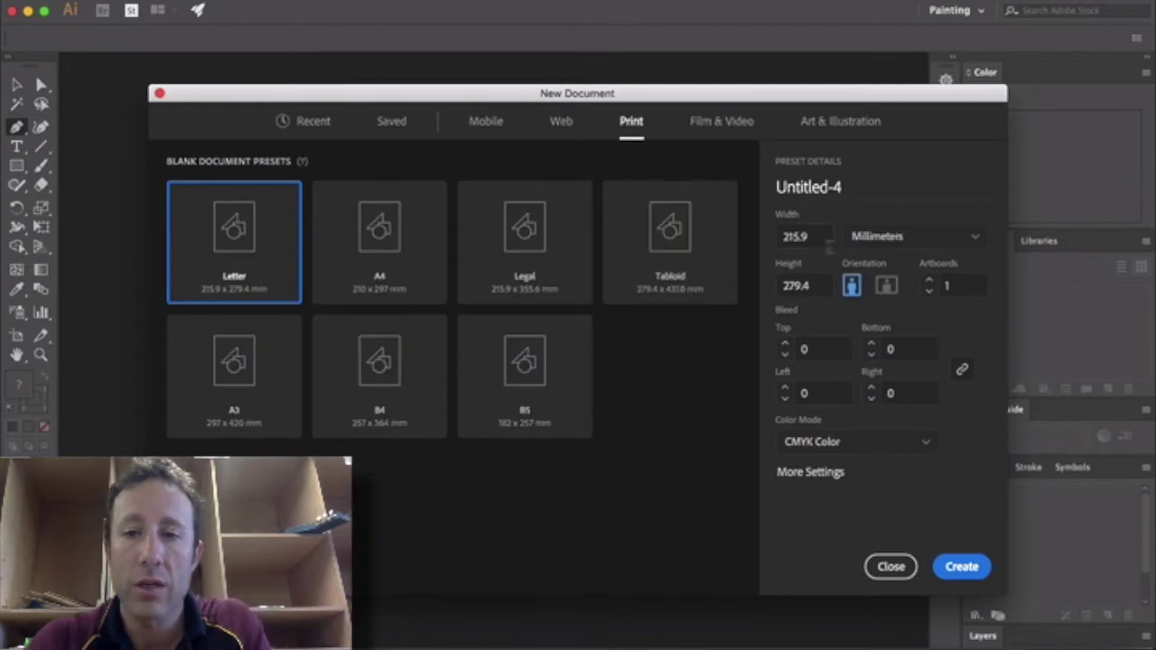
left_click(818, 238)
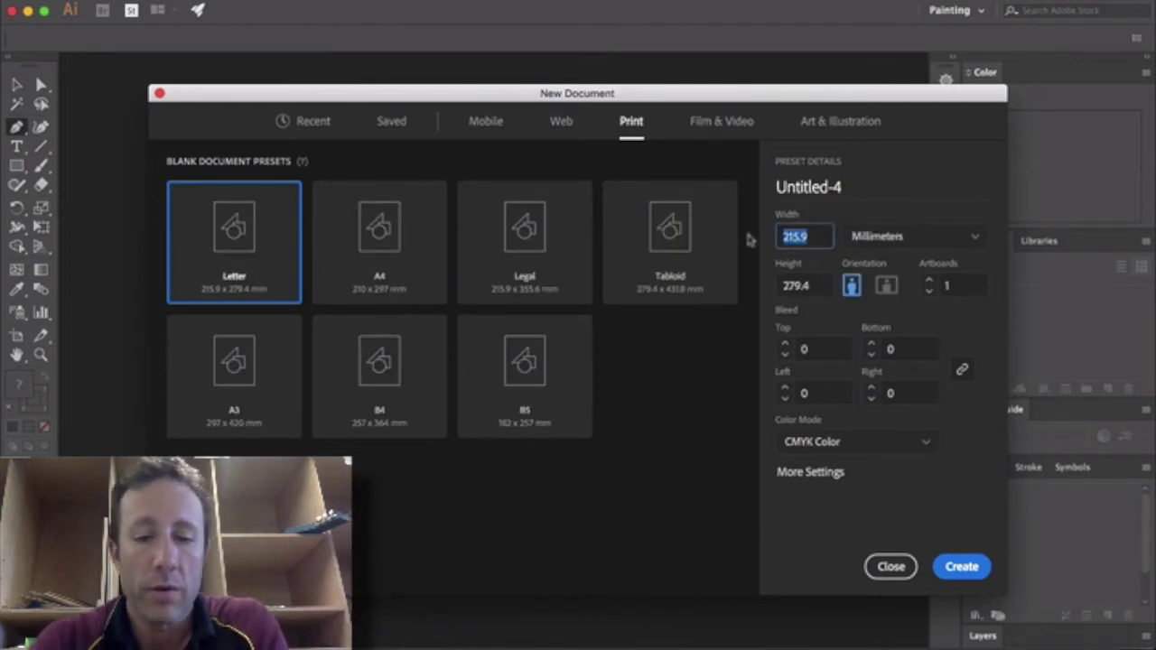
type("2")
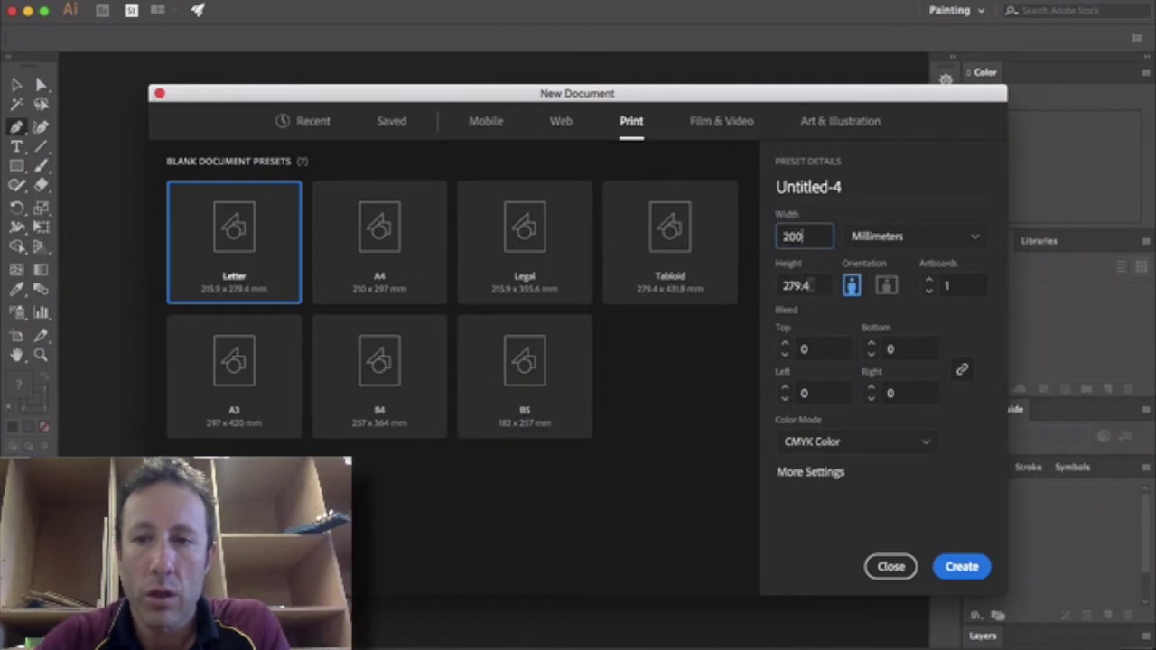
type("00")
key("Tab")
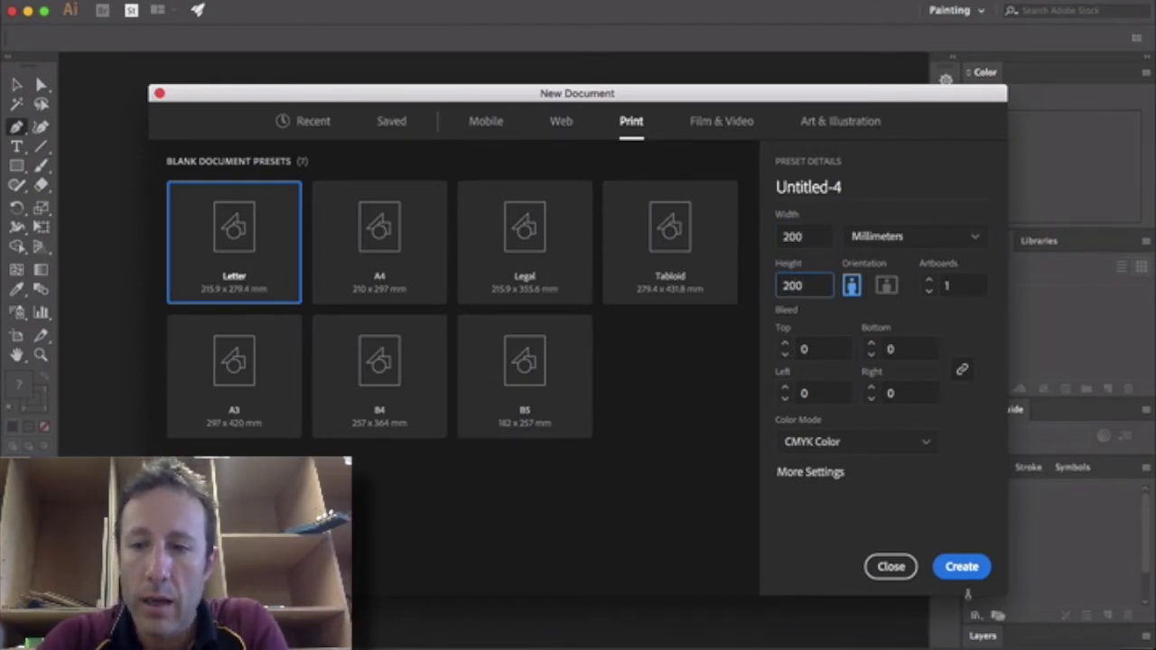
left_click(962, 569)
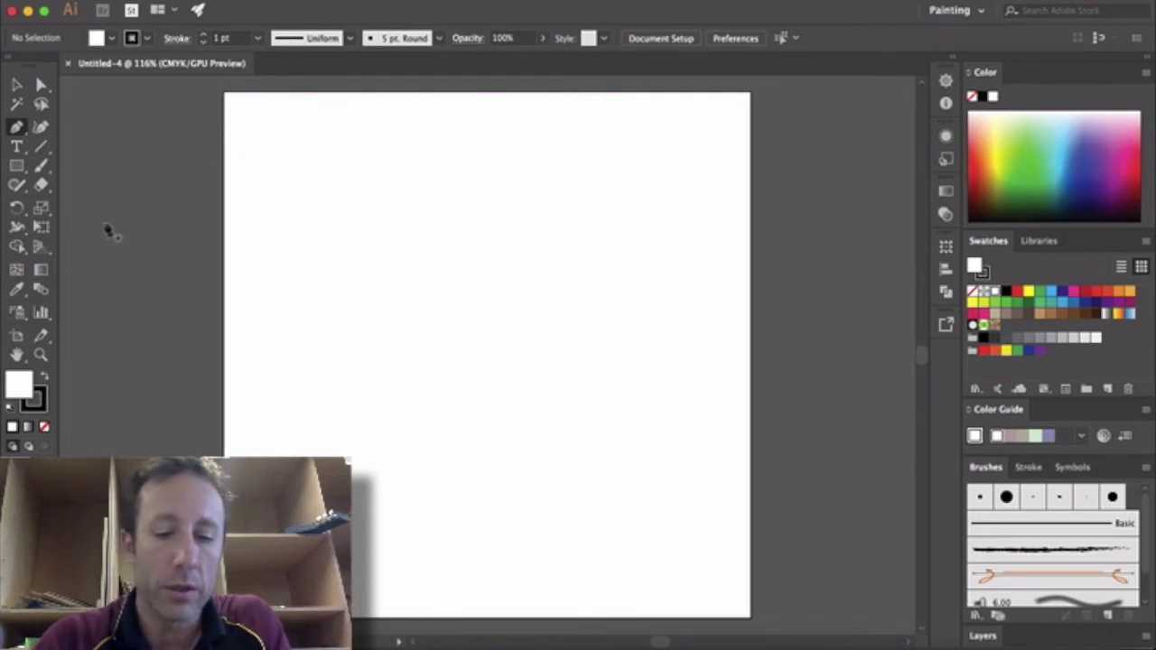
Paste the Basic Functions text list and move it to the artboard's top-left corner
key("super+v")
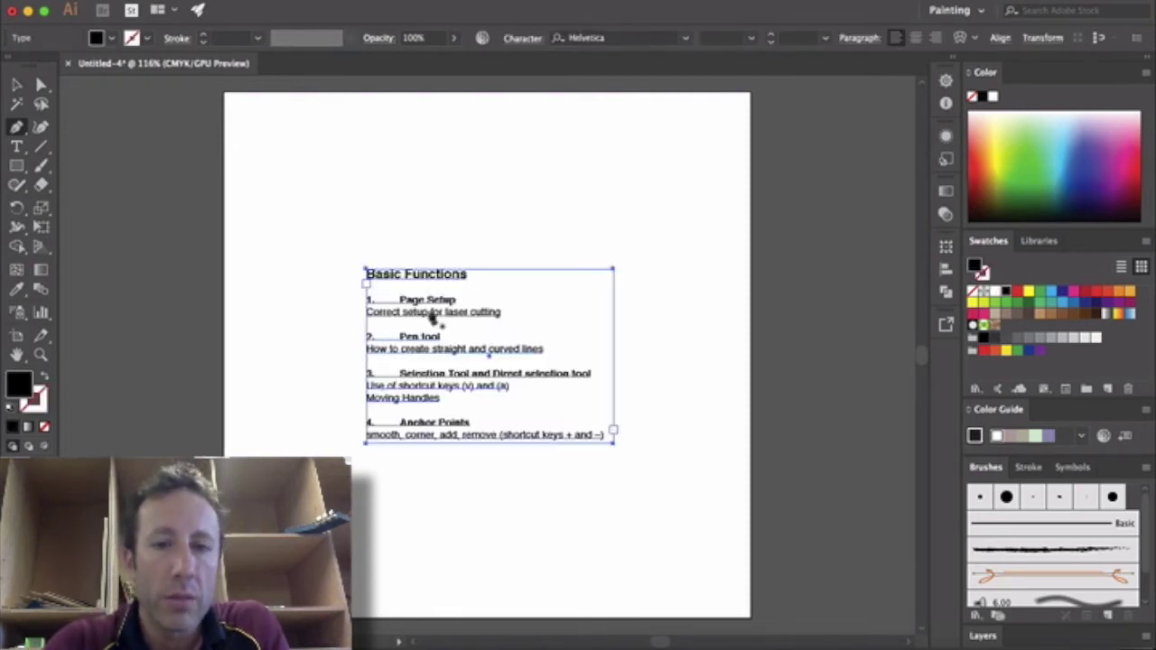
key("v")
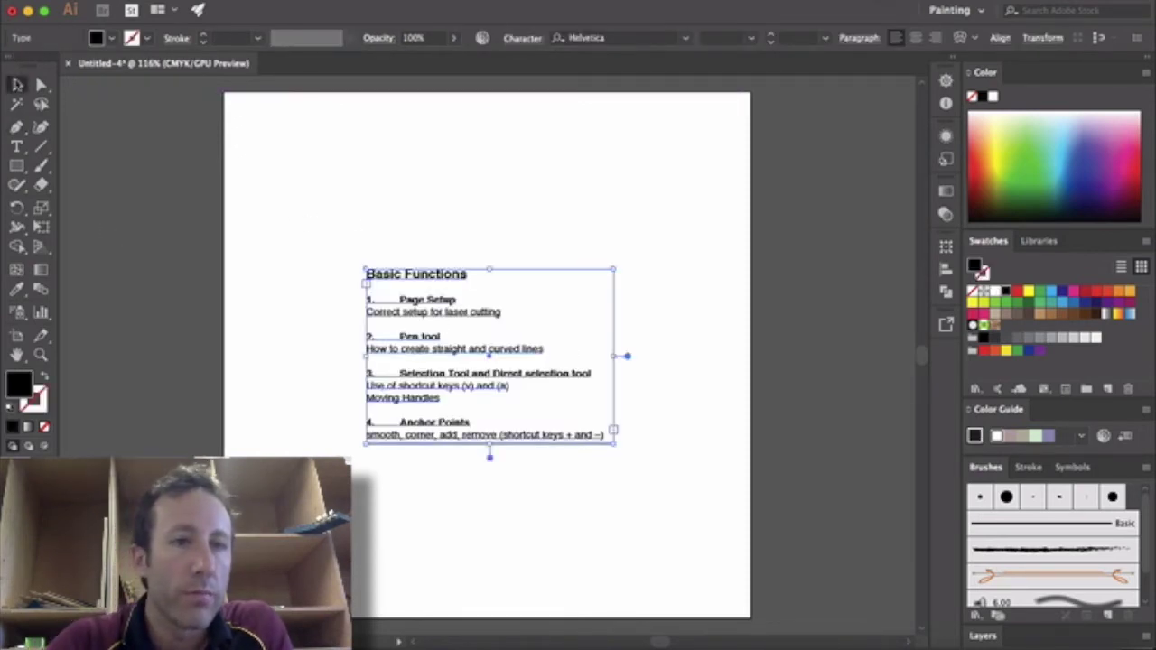
left_click_drag(443, 321, 311, 155)
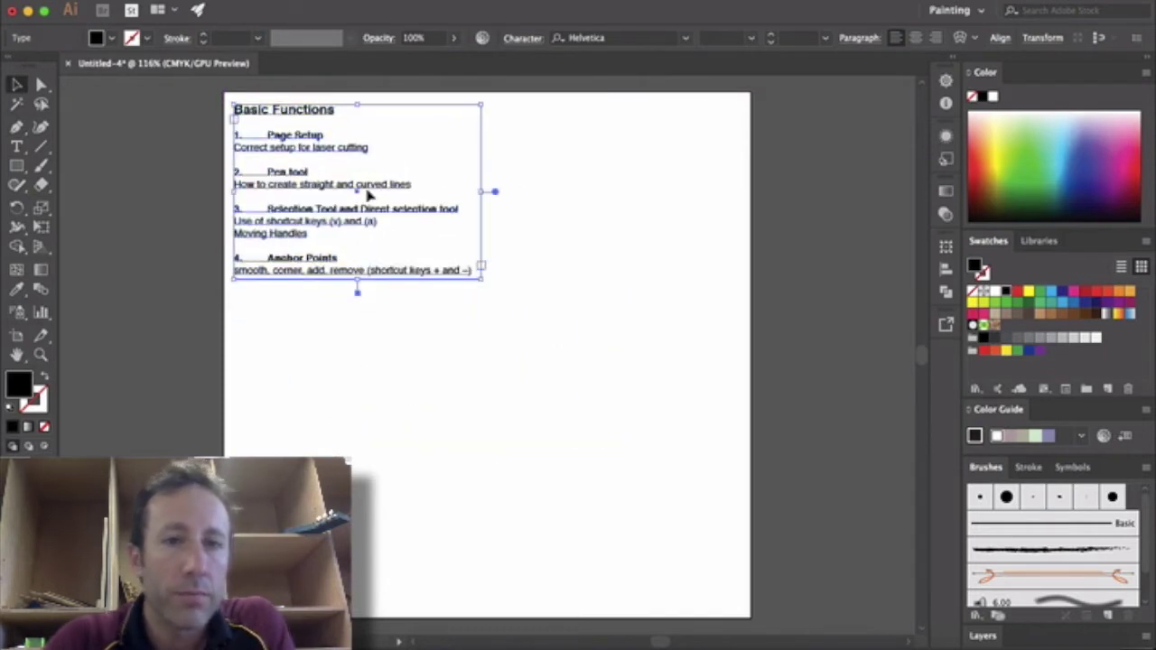
left_click(543, 261)
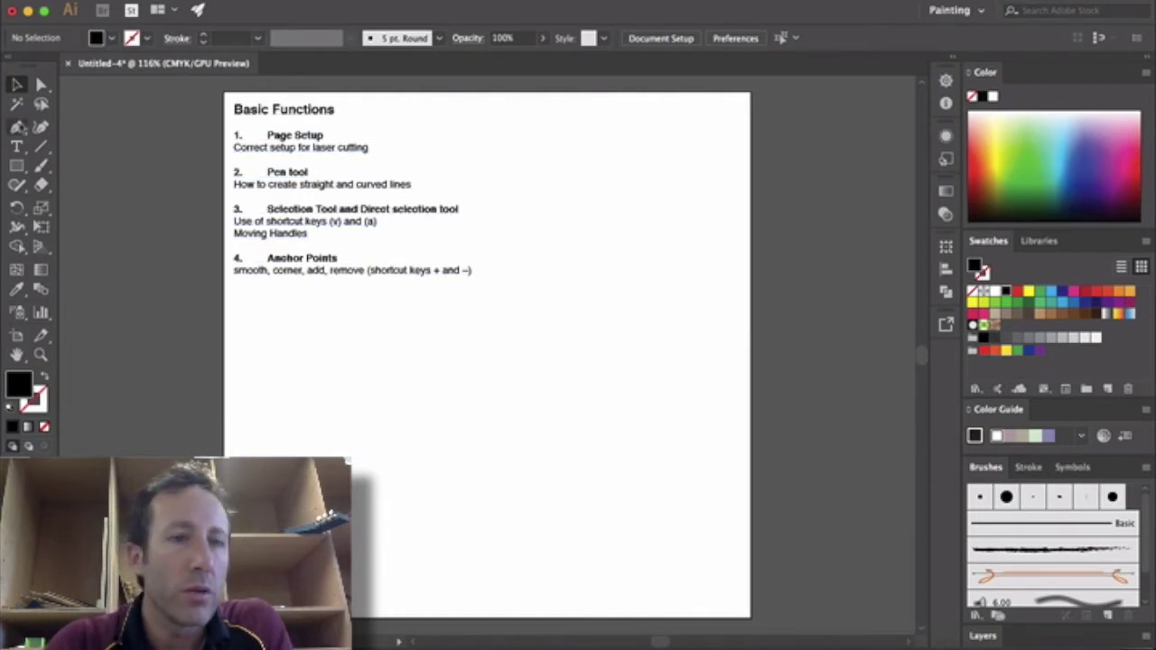
With the Pen tool, draw an eight-point straight zigzag running down beside the text list
left_click(18, 129)
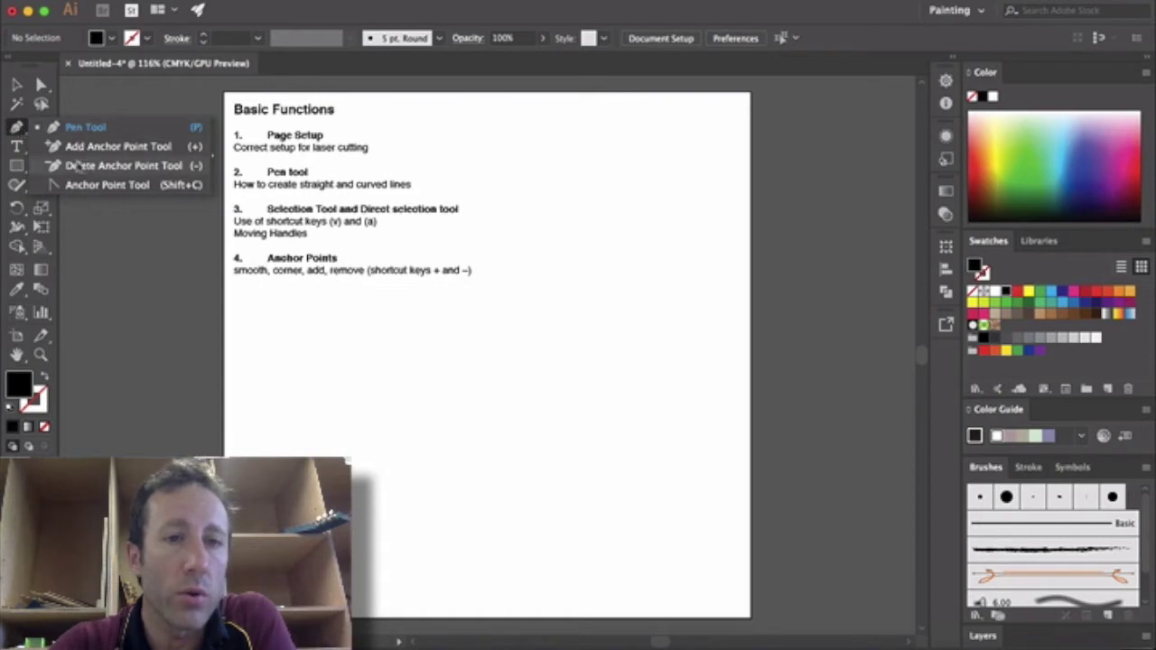
left_click(25, 133)
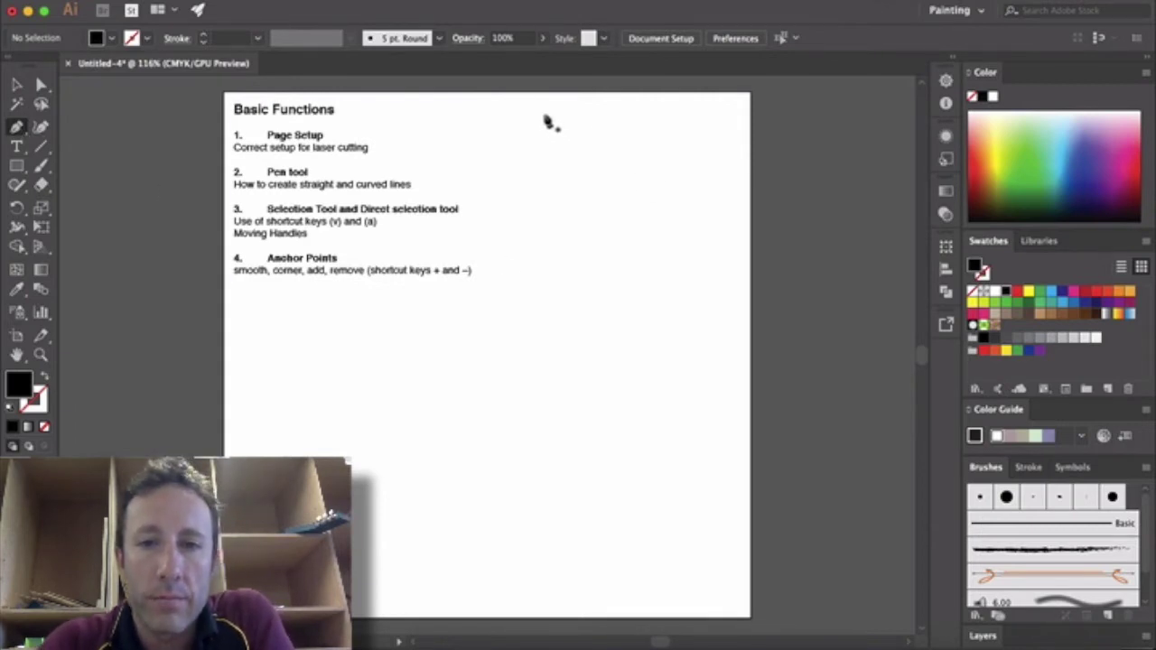
left_click(544, 112)
left_click(515, 151)
left_click(547, 176)
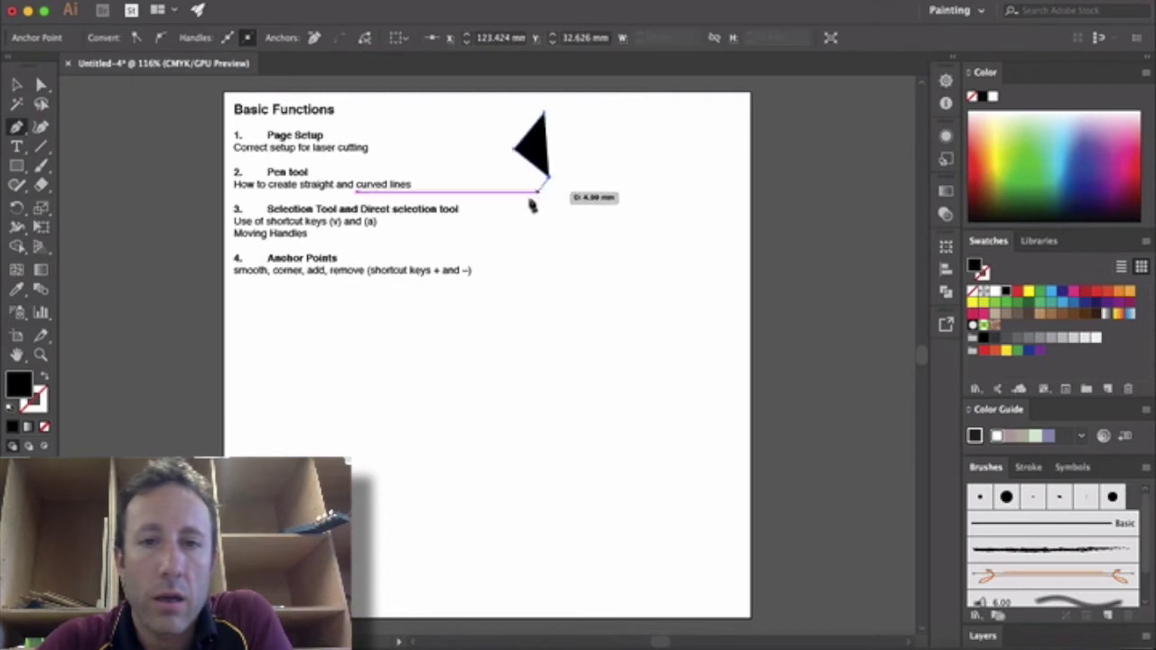
left_click(515, 213)
left_click(547, 238)
left_click(515, 265)
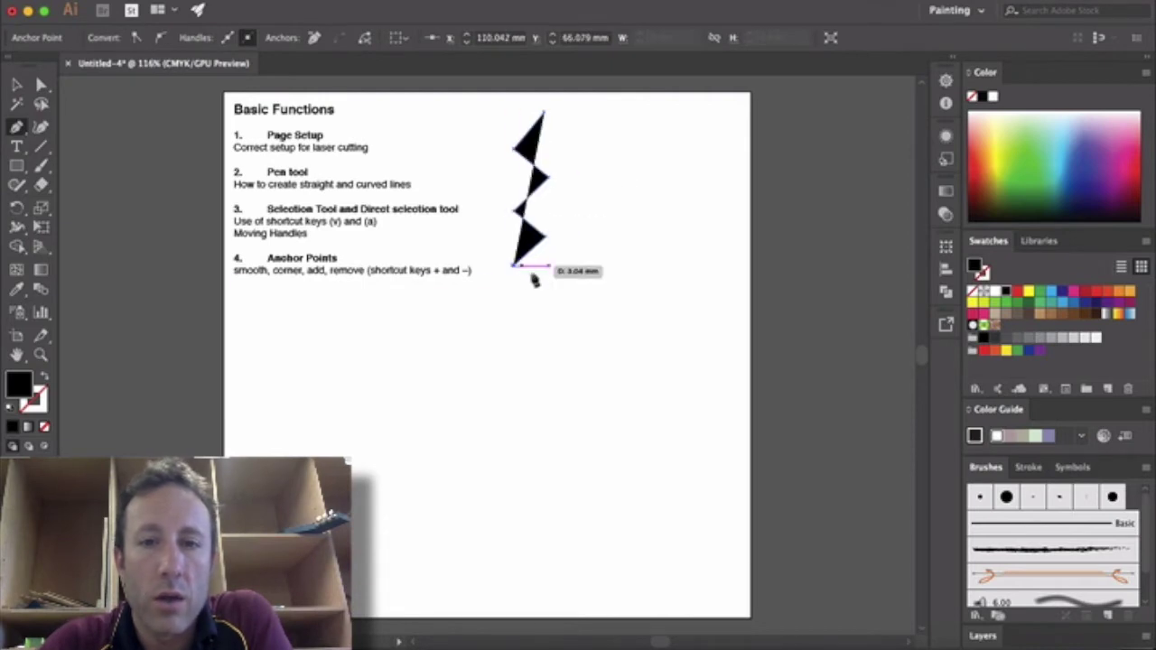
left_click(557, 290)
left_click(514, 314)
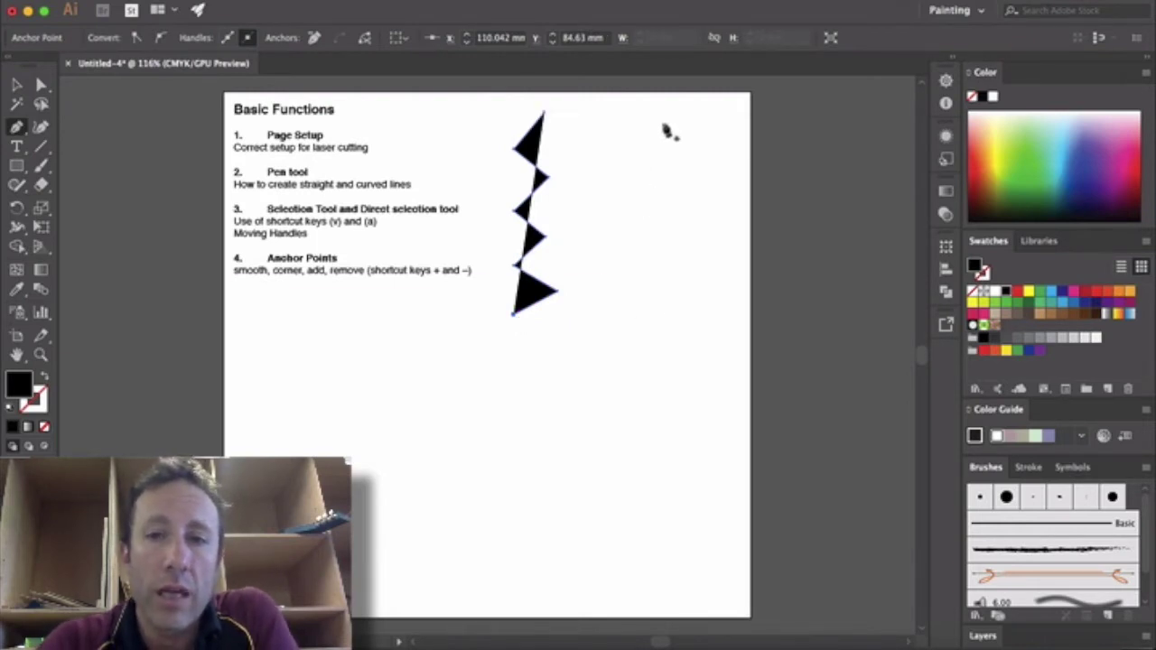
Draw a wavy shape right of the zigzag using dragged, curved Pen points
mouse_move(641, 139)
left_mouse_down()
mouse_move(645, 121)
mouse_move(646, 138)
left_mouse_up()
left_click_drag(622, 175, 647, 342)
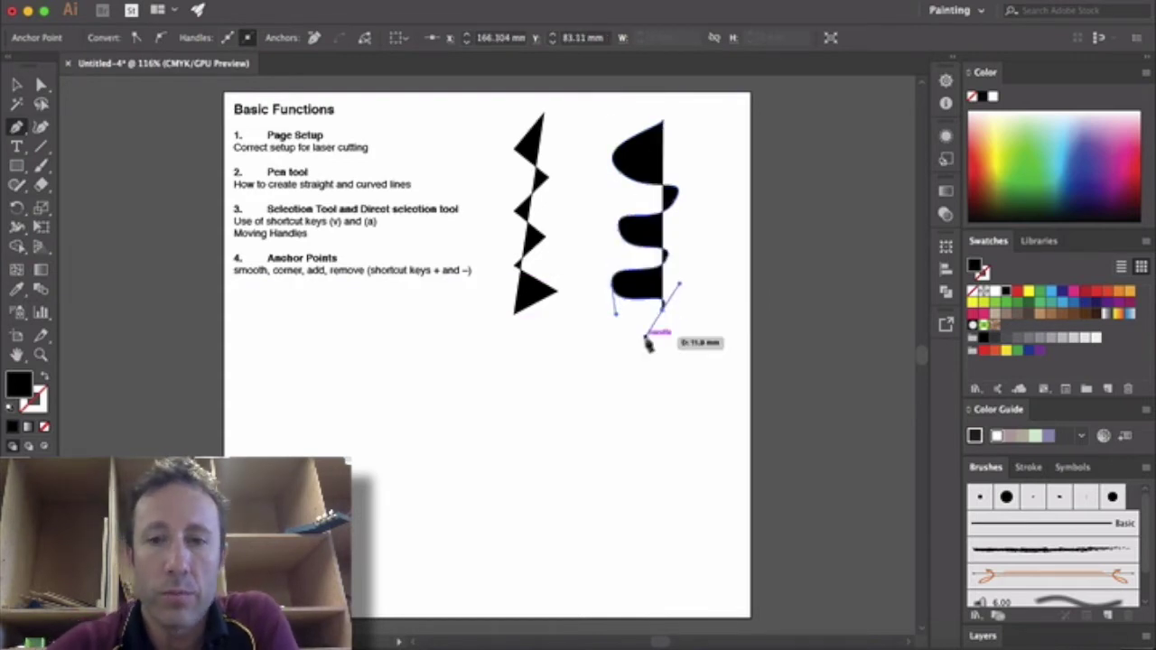
left_click_drag(648, 342, 646, 338)
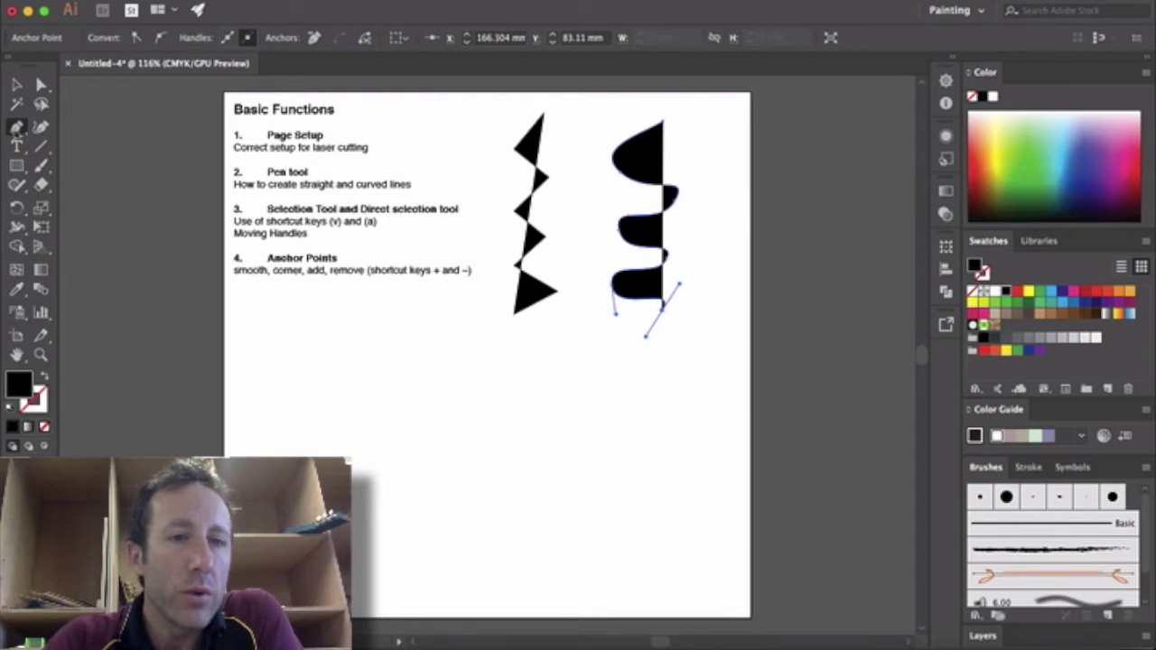
left_click(16, 127)
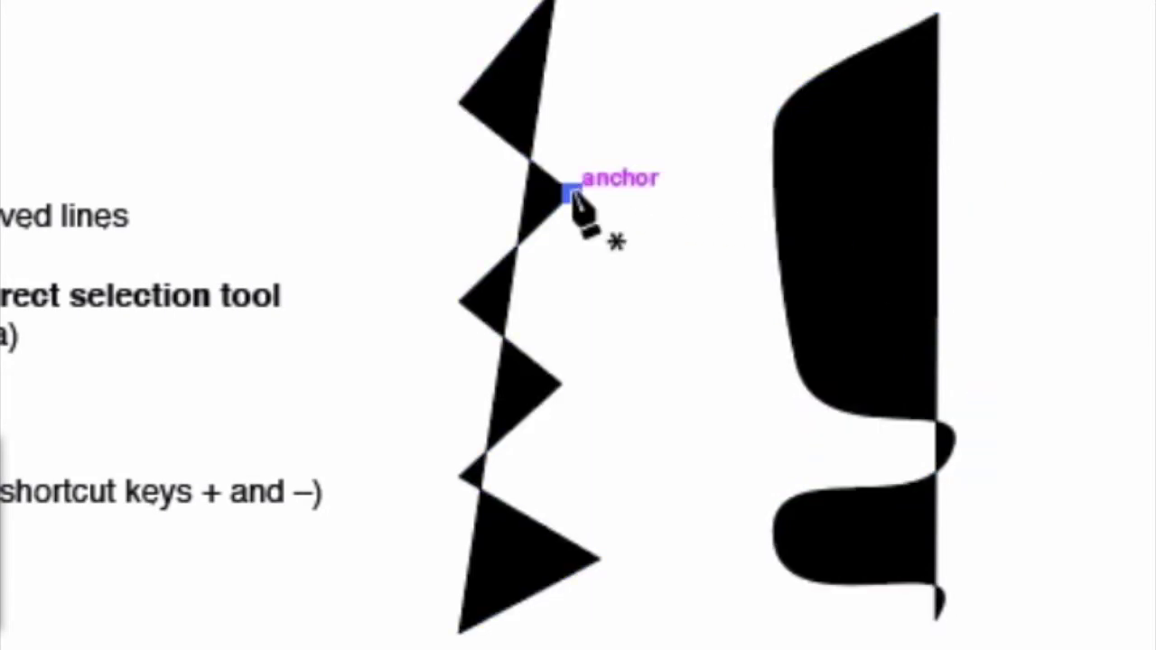
Switch to the Delete Anchor Point tool to remove anchors from the curved shape
key("minus")
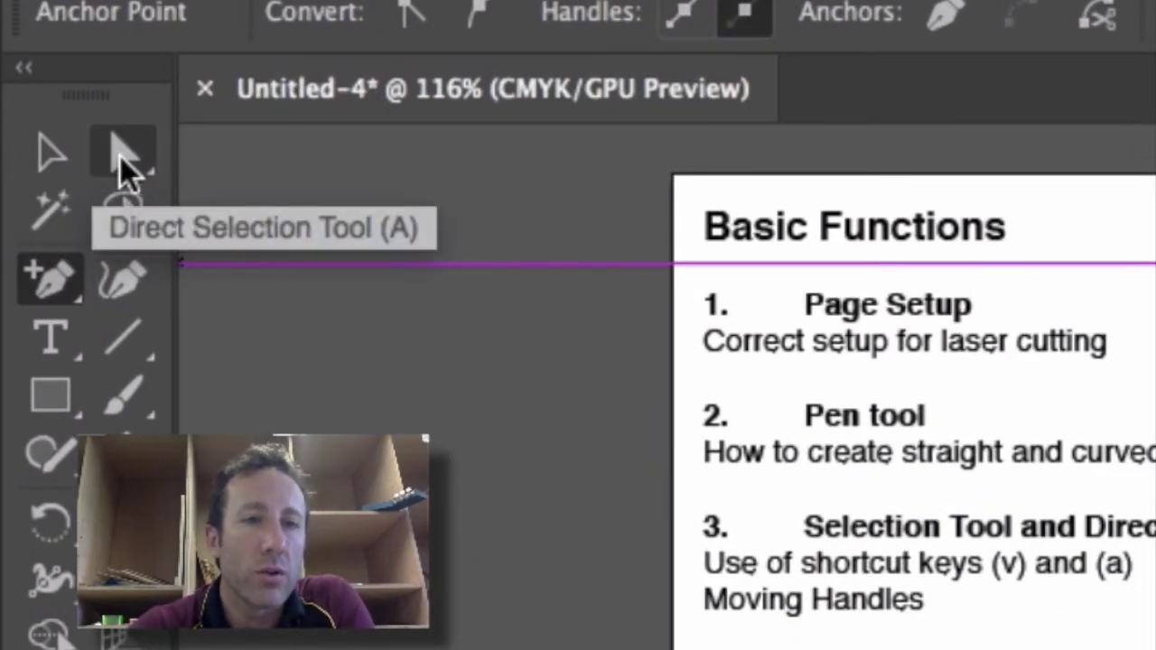
Nudge the curved shape slightly and shift the zigzag further left
left_click(57, 154)
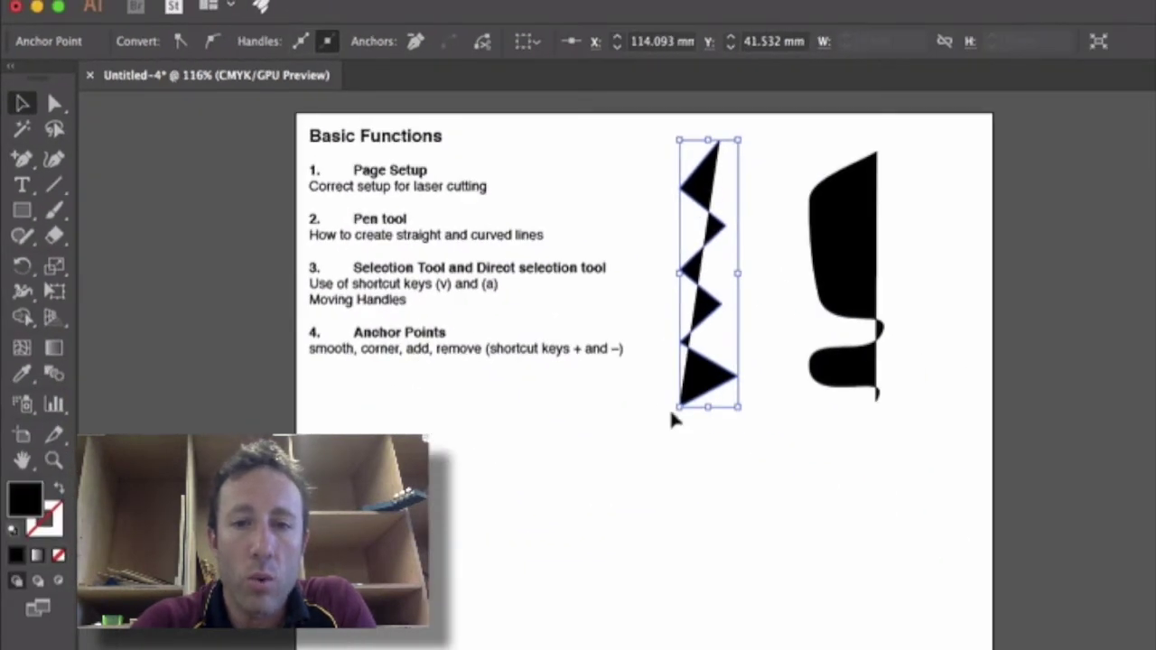
left_click(822, 245)
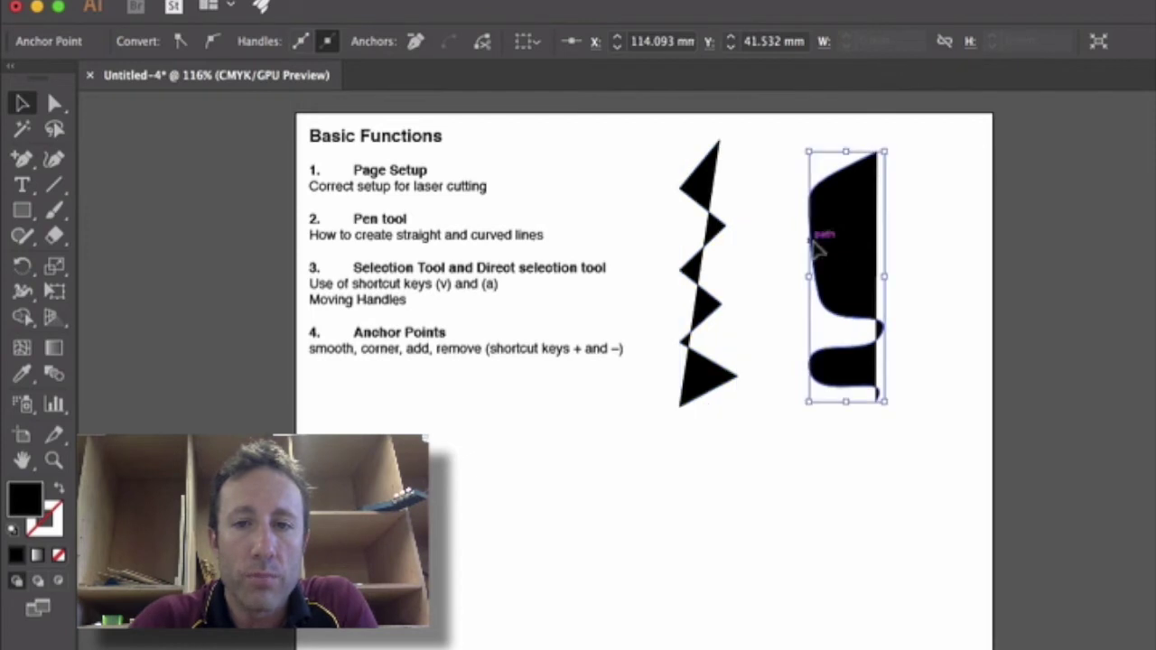
mouse_move(818, 244)
left_mouse_down()
mouse_move(801, 304)
mouse_move(829, 246)
left_mouse_up()
left_click(718, 206)
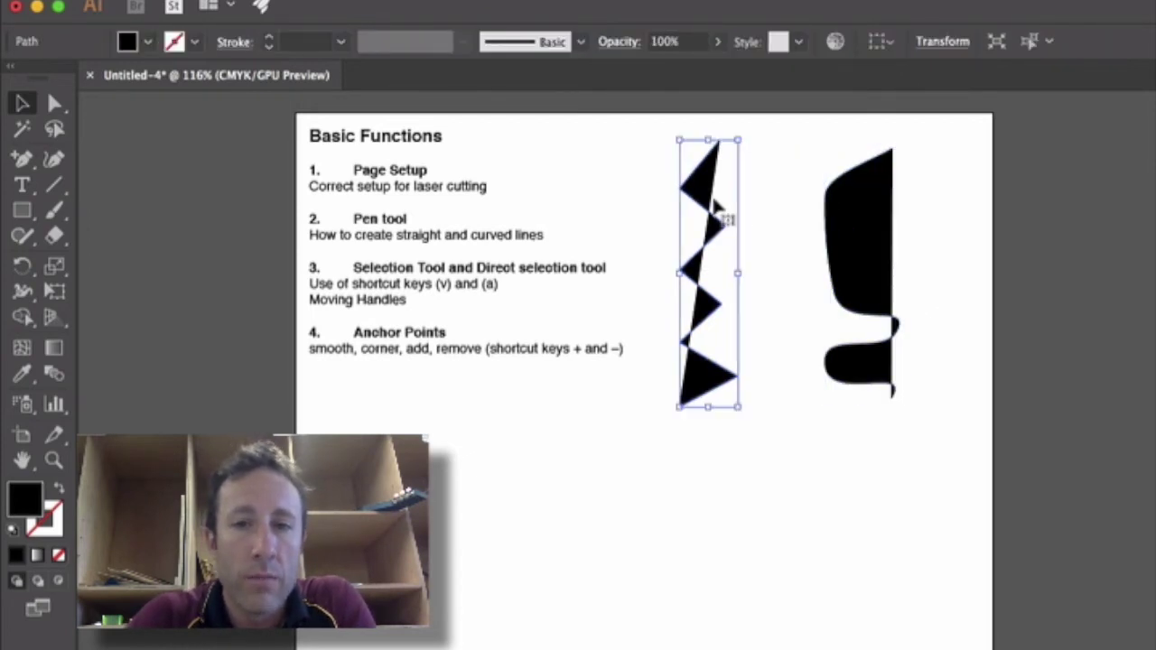
mouse_move(709, 194)
left_mouse_down()
mouse_move(740, 191)
mouse_move(687, 194)
left_mouse_up()
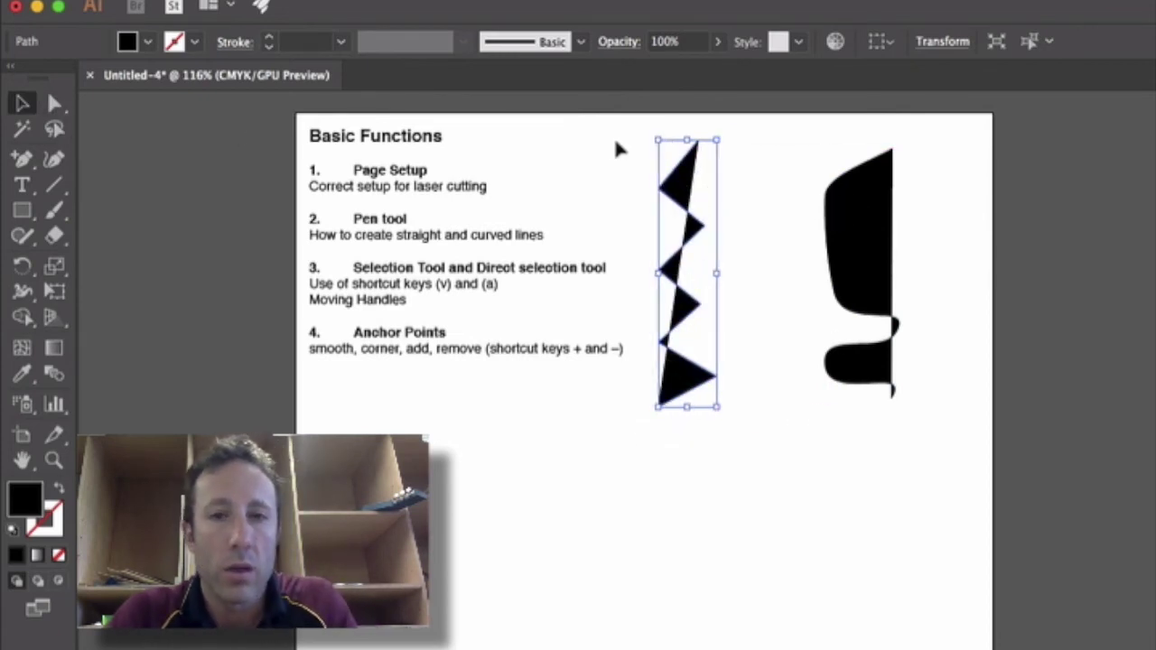
key("a")
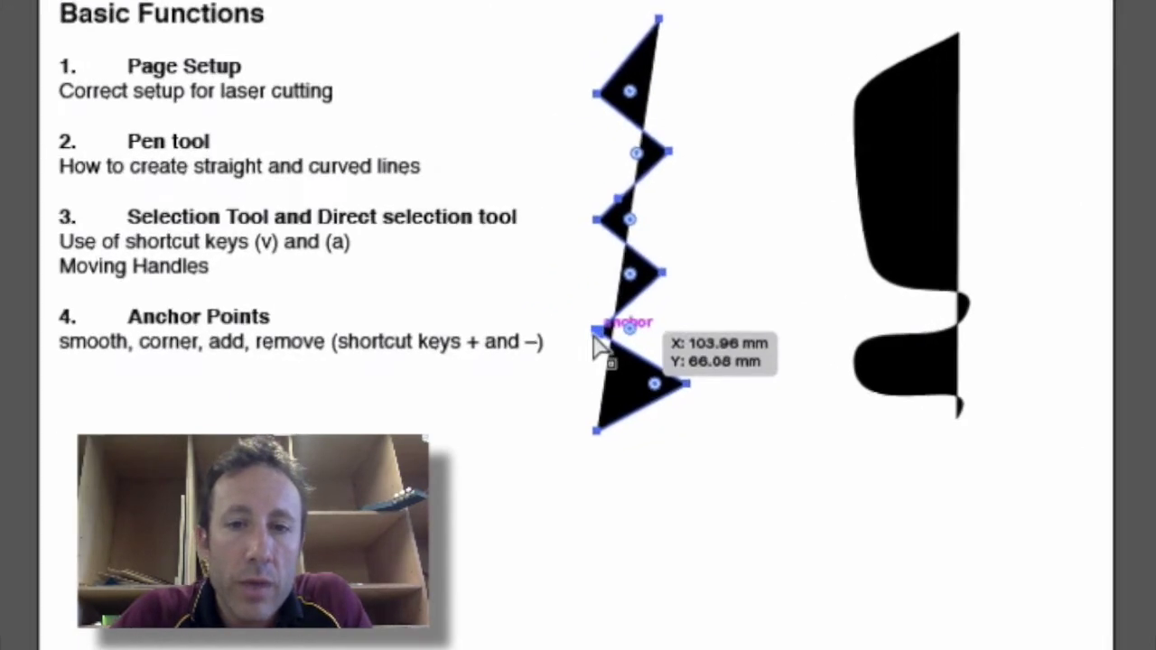
Pull three of the zigzag's anchor points further outward
left_click_drag(589, 339, 551, 310)
left_click_drag(656, 267, 721, 289)
left_click_drag(588, 210, 567, 192)
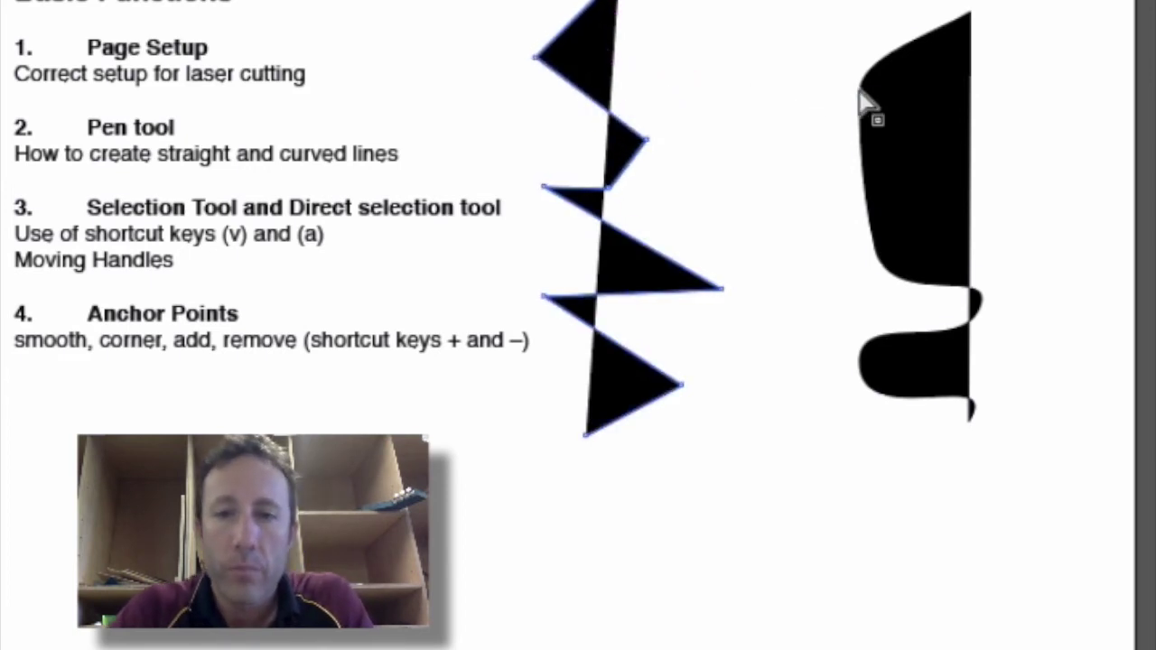
Drag a direction handle on the curved shape to bulge its left side out
left_click(859, 85)
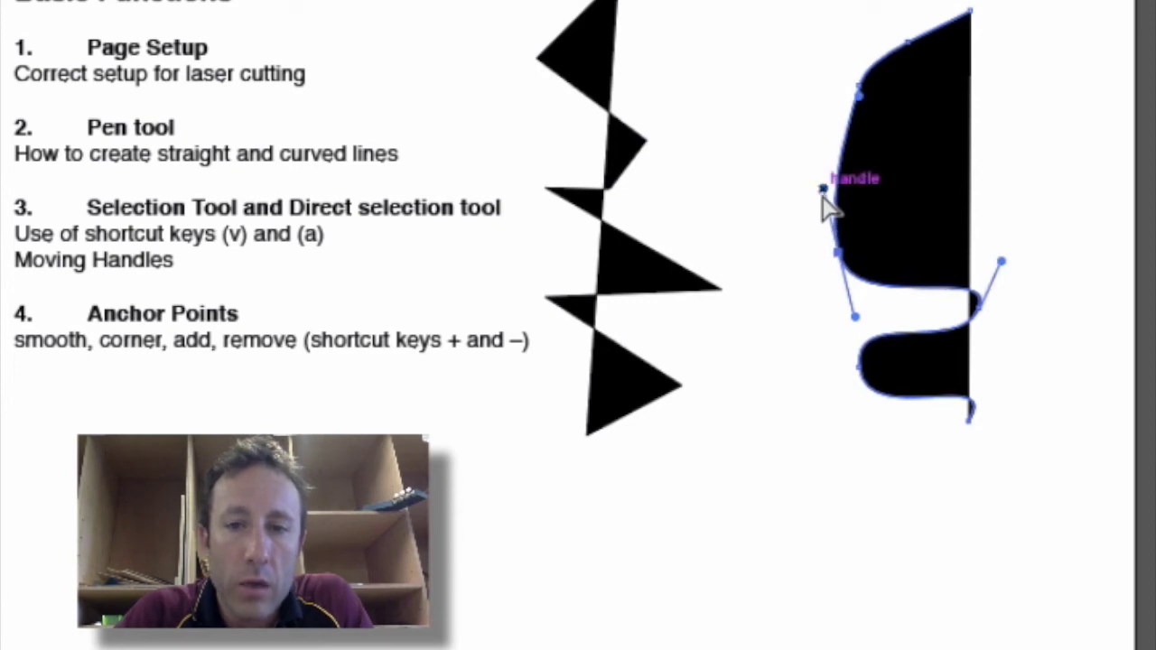
left_click_drag(823, 189, 787, 225)
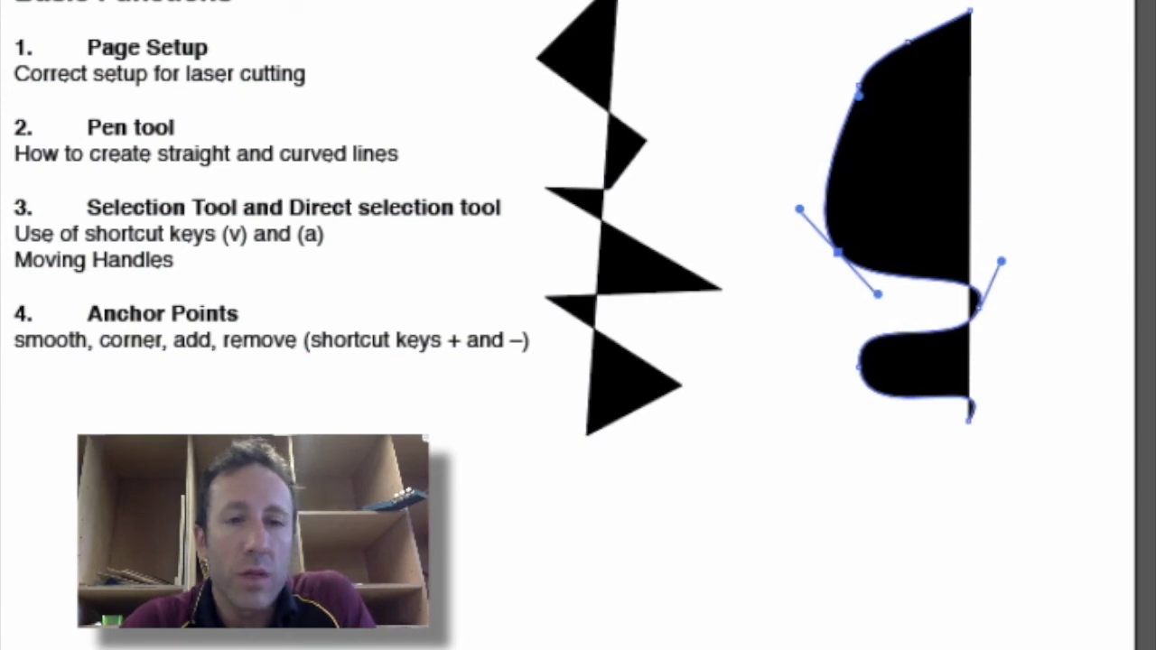
key("v")
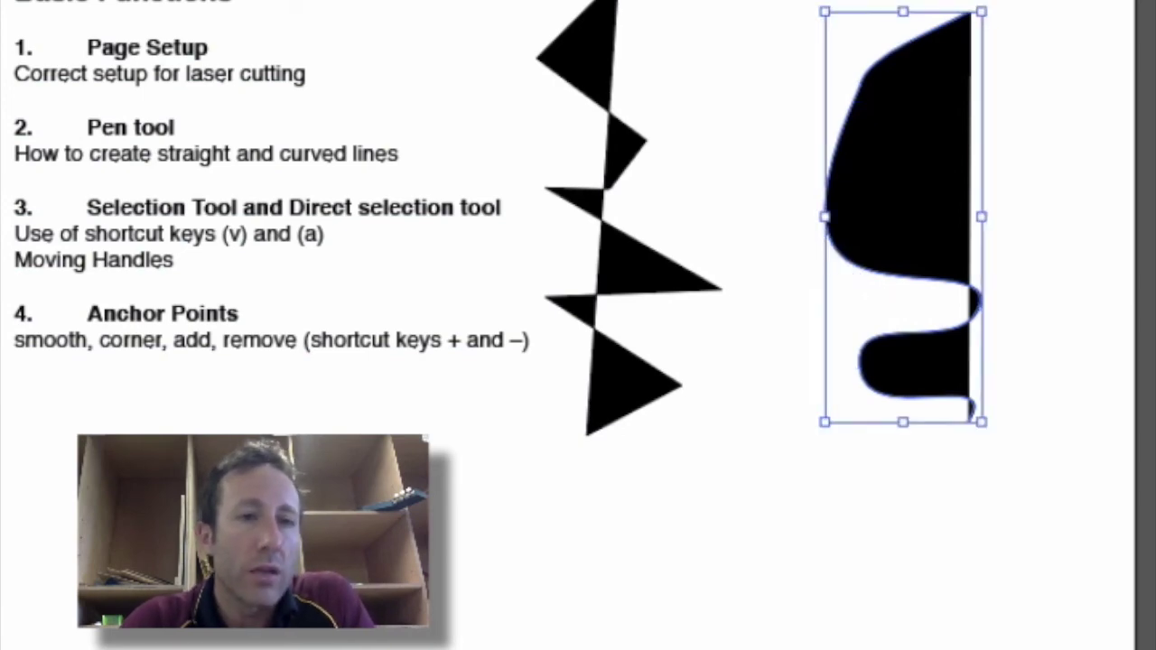
key("a")
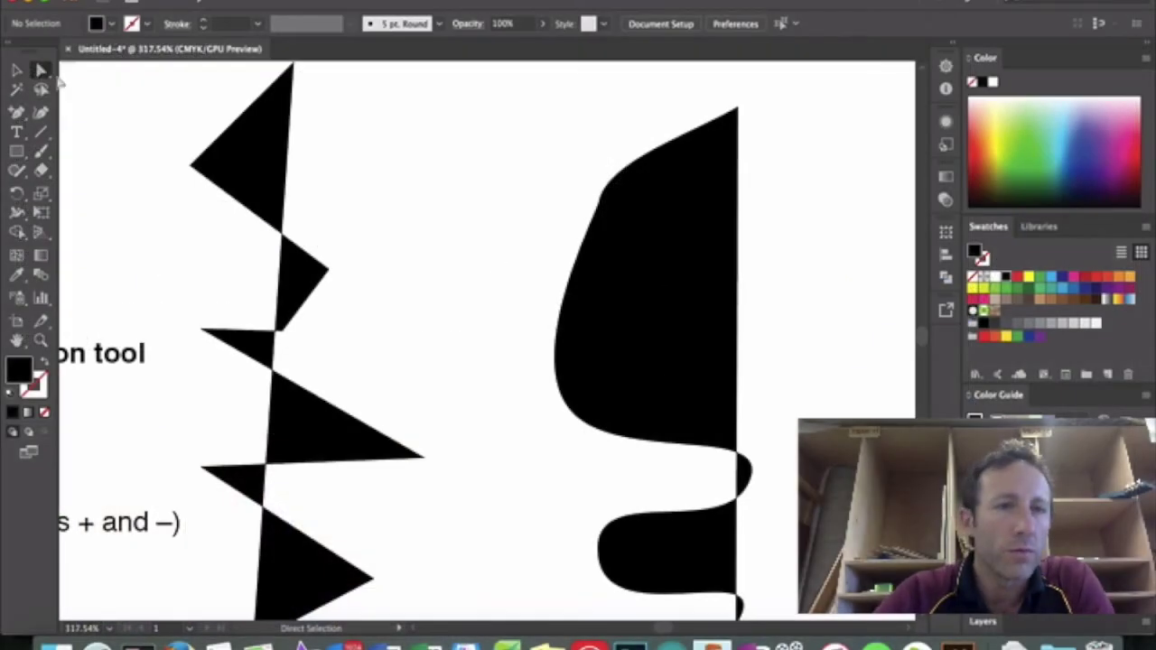
Delete an anchor from the curved shape's upper-left edge
left_click(585, 253)
left_click(598, 208)
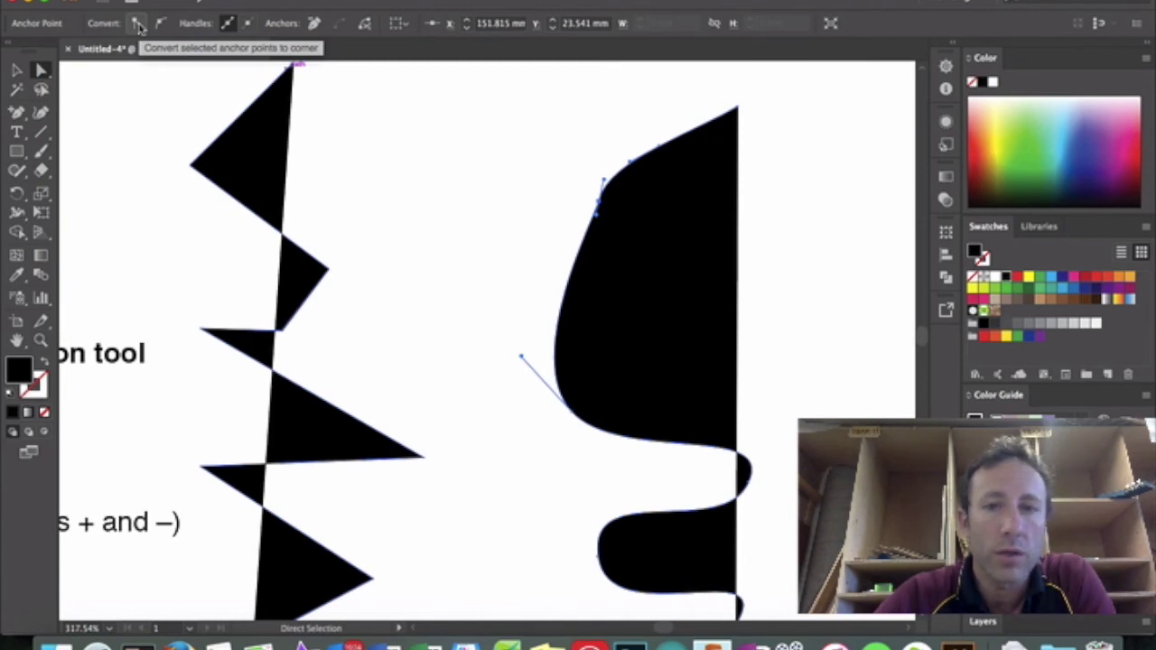
left_click(138, 26)
left_click_drag(596, 202, 529, 189)
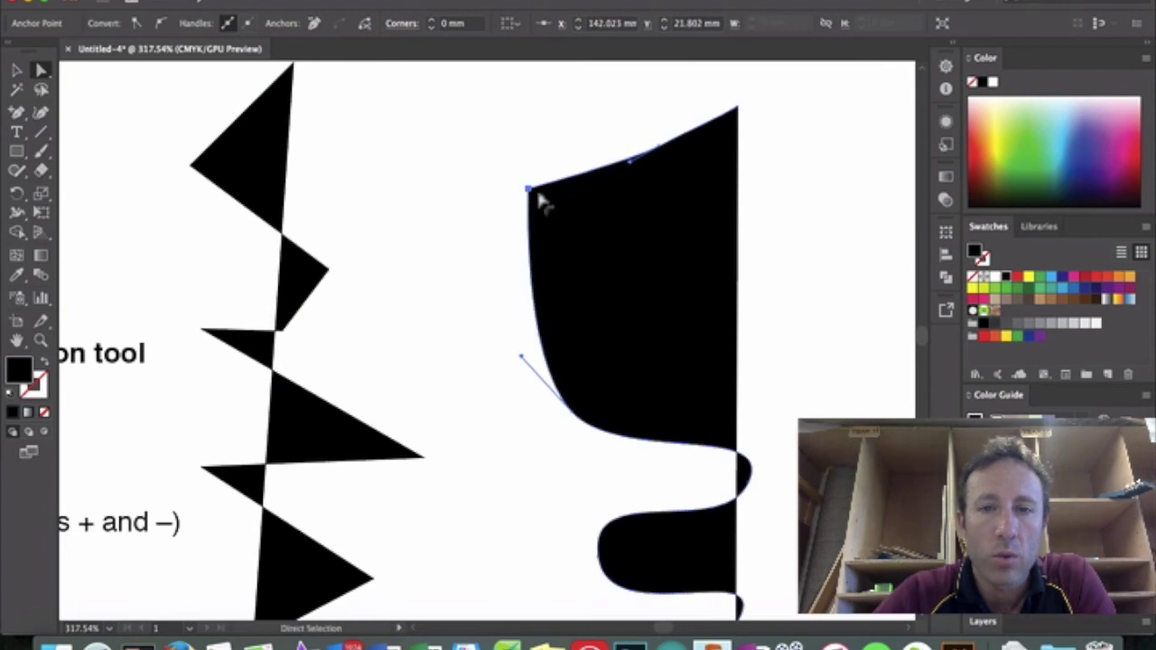
left_click(162, 24)
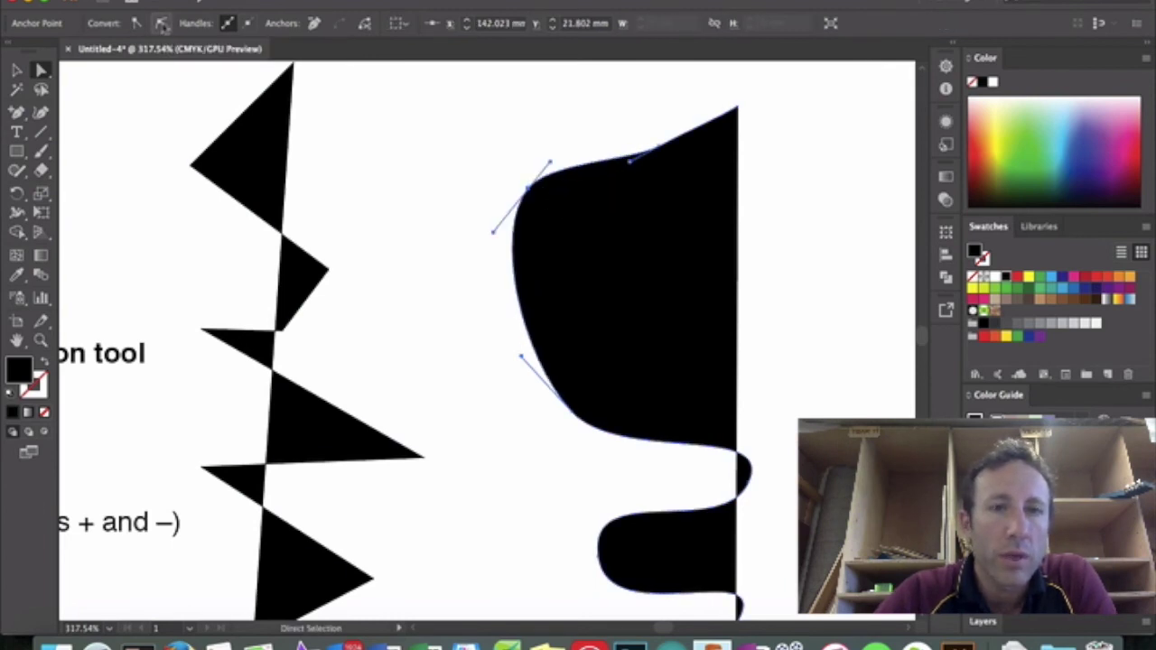
left_click(316, 23)
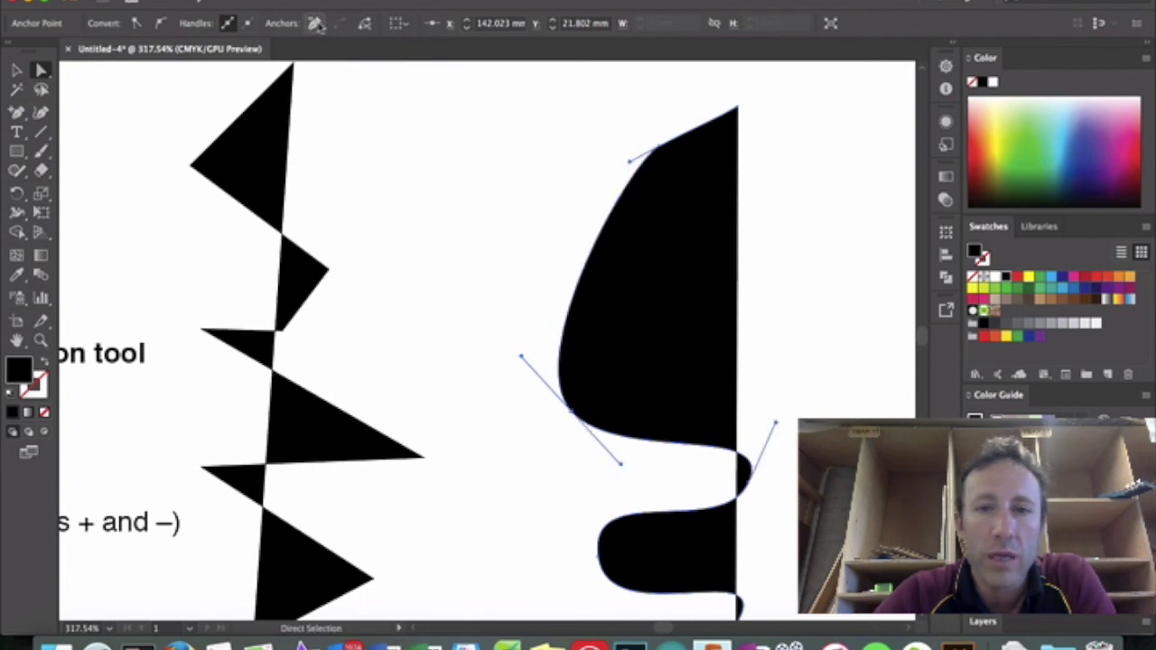
Round the shape's top corner to 7.17 mm and lower-left corner to 5.15 mm
left_click(655, 148)
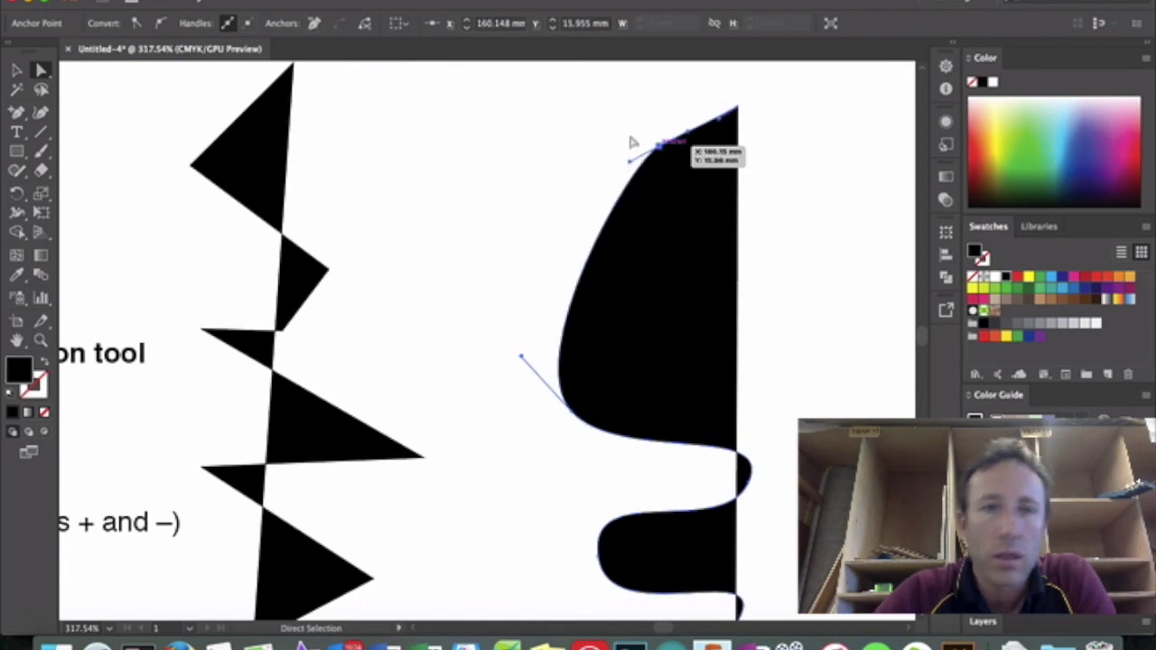
left_click(135, 24)
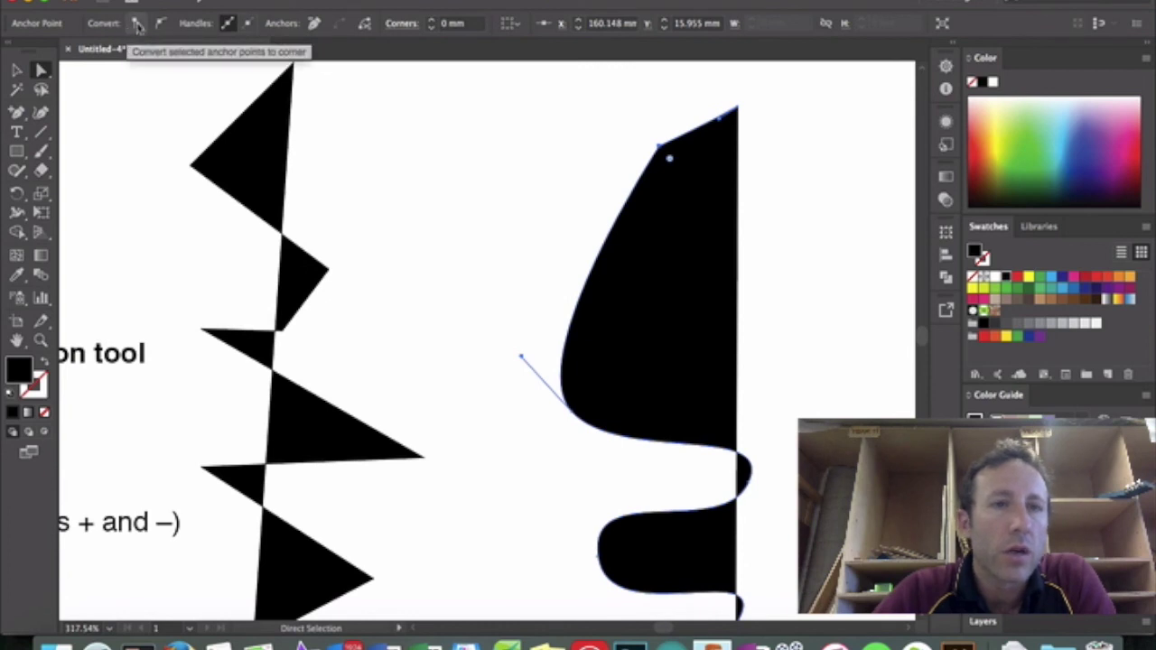
left_click(247, 23)
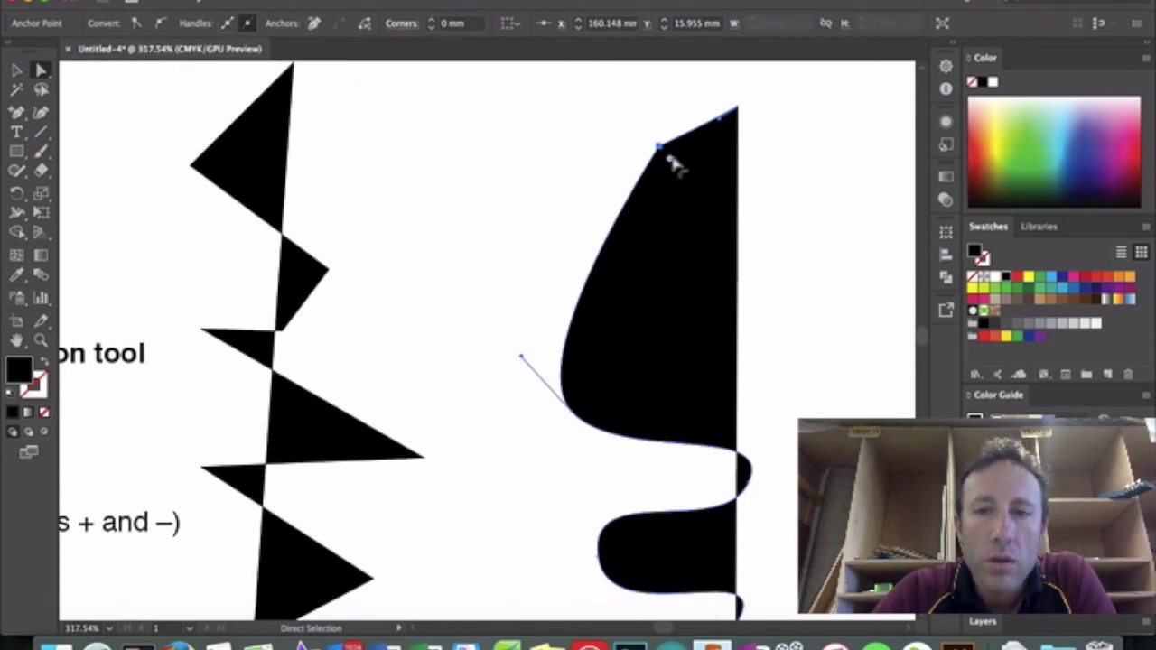
left_click_drag(670, 165, 702, 124)
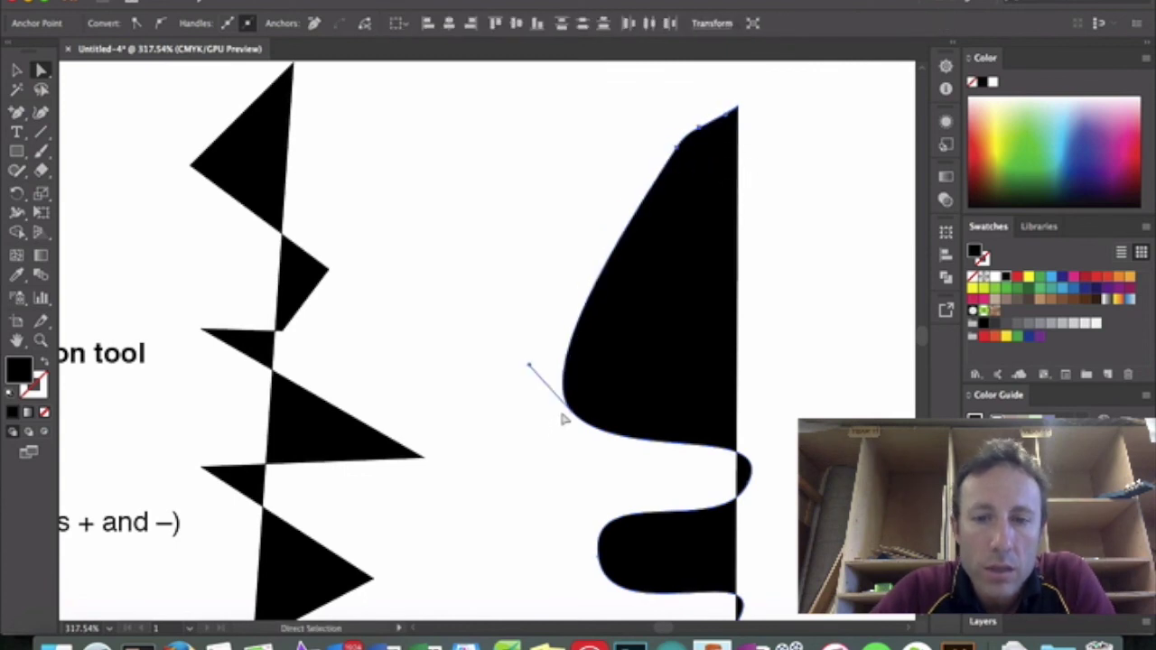
left_click(572, 412)
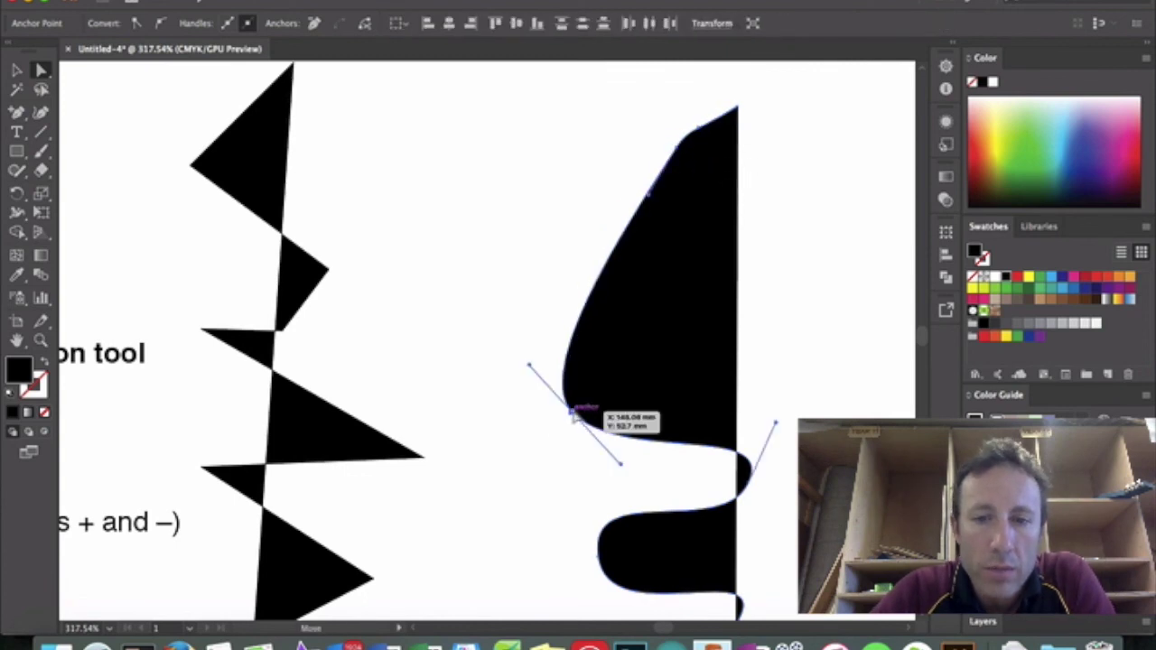
left_click(137, 23)
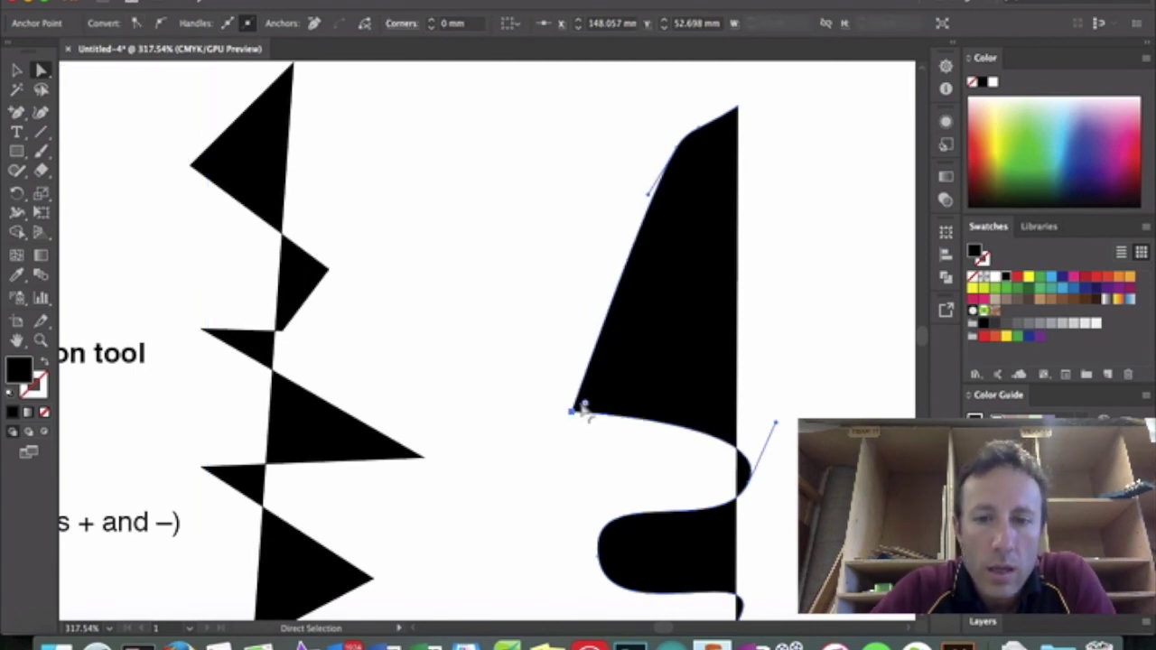
left_click_drag(586, 407, 632, 391)
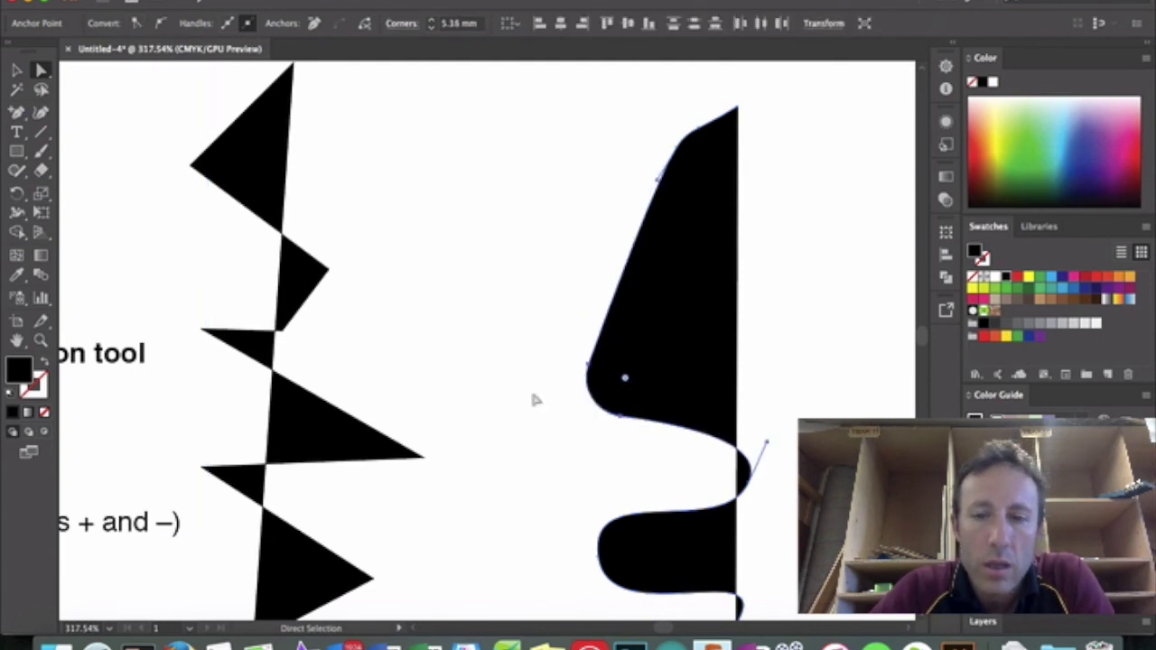
left_click(542, 415)
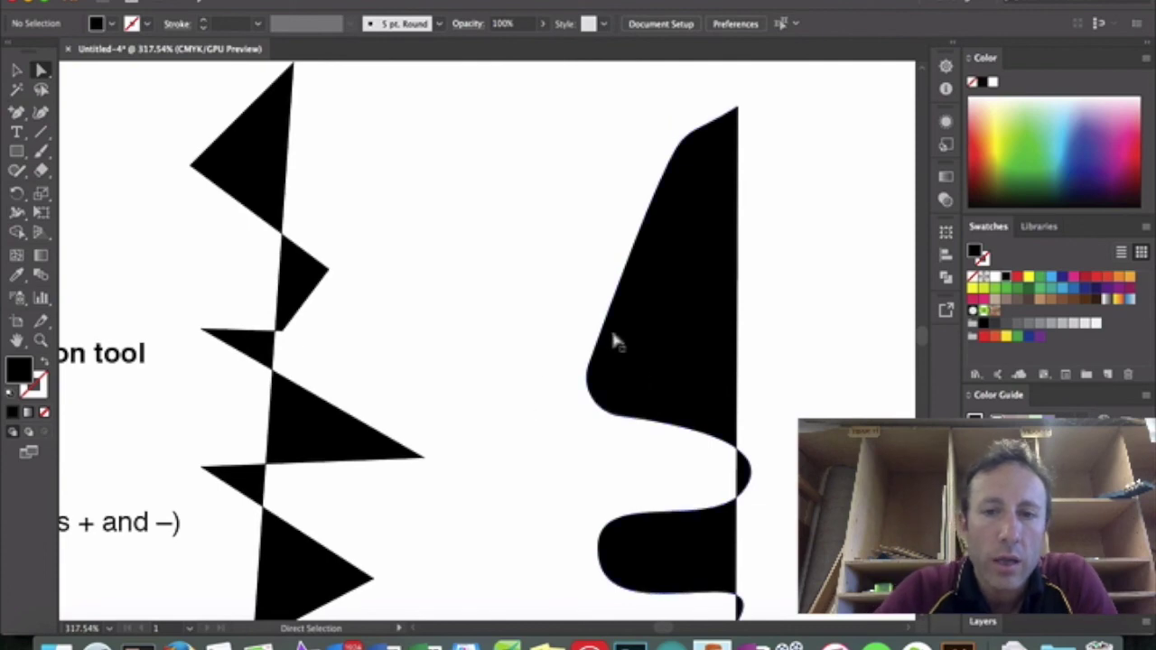